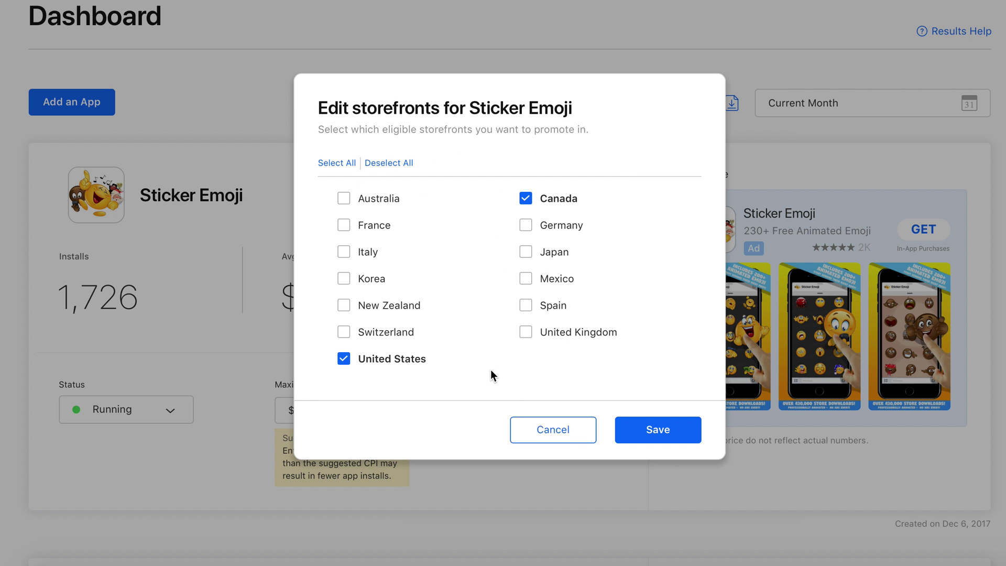
Cancel the Sticker Emoji storefront editing and filter the In-App Purchases metric in App Analytics by the Germany territory
{"action": "left_click", "coordinate": [569, 437]}
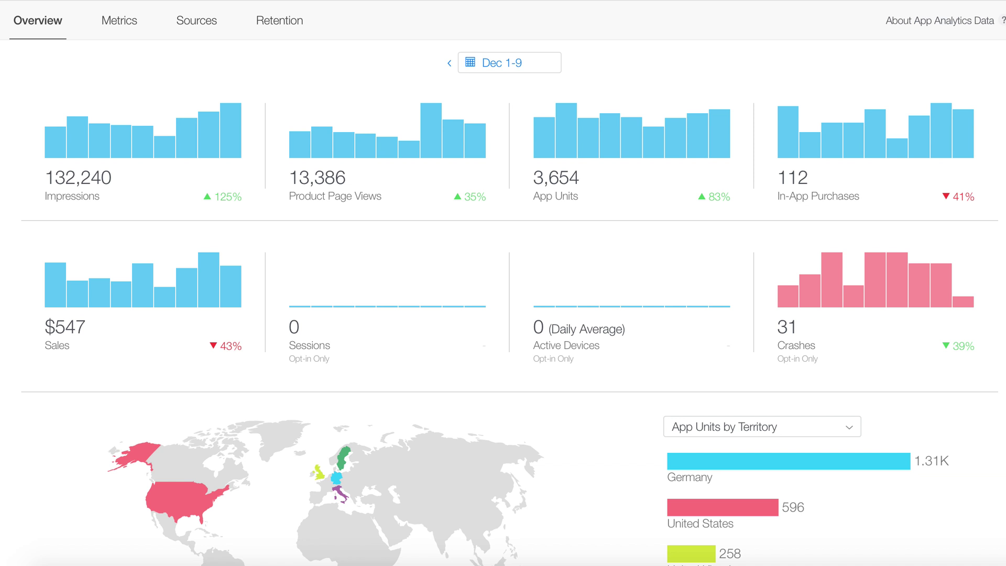
{"action": "left_click", "coordinate": [113, 24]}
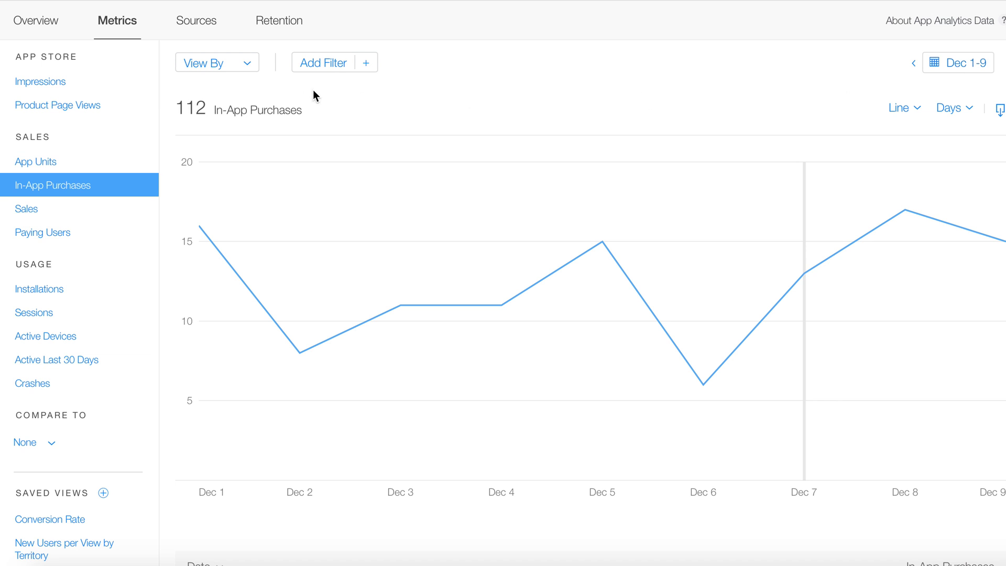
{"action": "left_click", "coordinate": [336, 62]}
{"action": "type", "text": "German"}
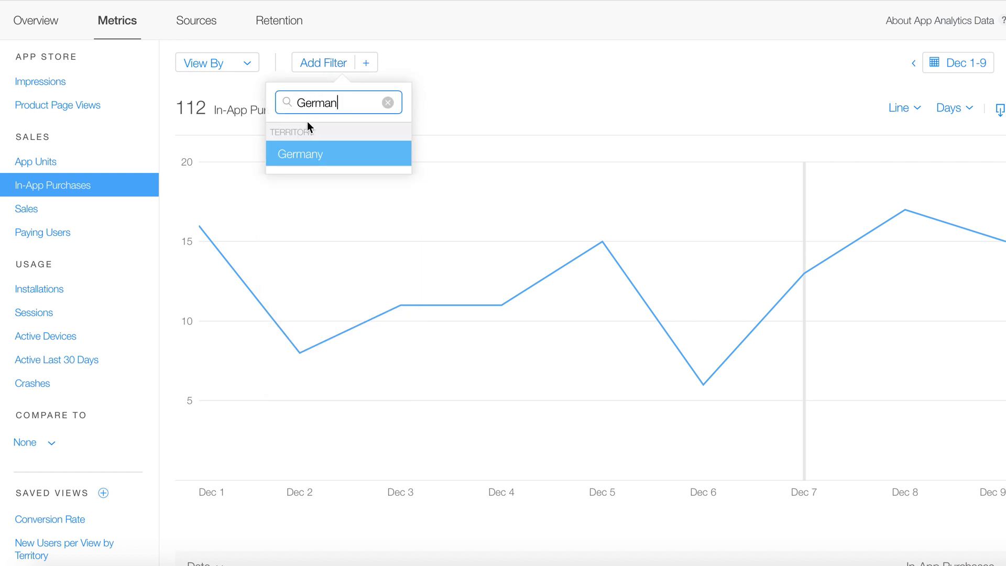
{"action": "left_click", "coordinate": [305, 155]}
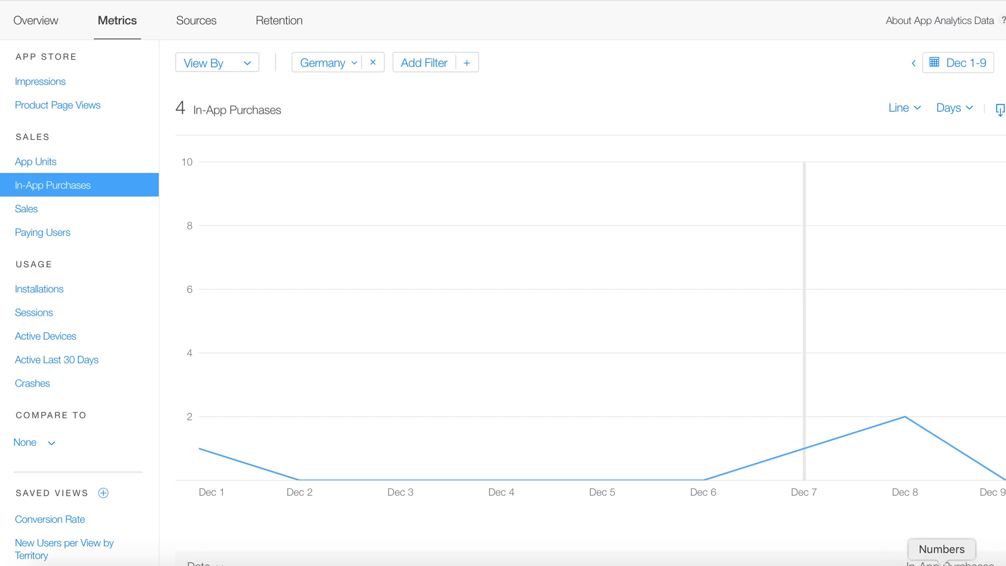
Switch to Numbers and examine spend, average CPA and installs per storefront in the campaign report, comparing them with the Germany in-app purchases
{"action": "left_click", "coordinate": [941, 563]}
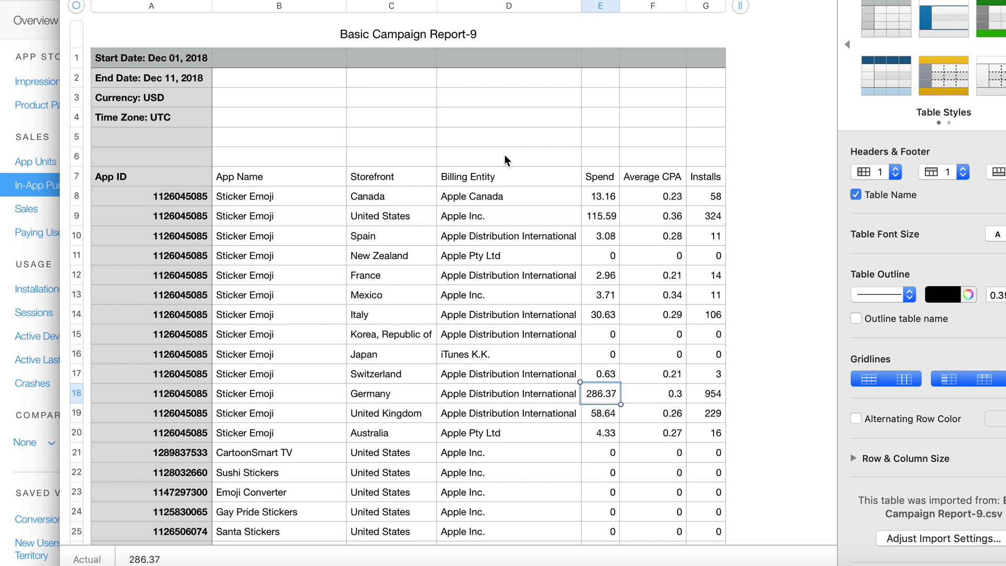
{"action": "scroll", "coordinate": [410, 382], "scroll_direction": "down", "scroll_amount": 2}
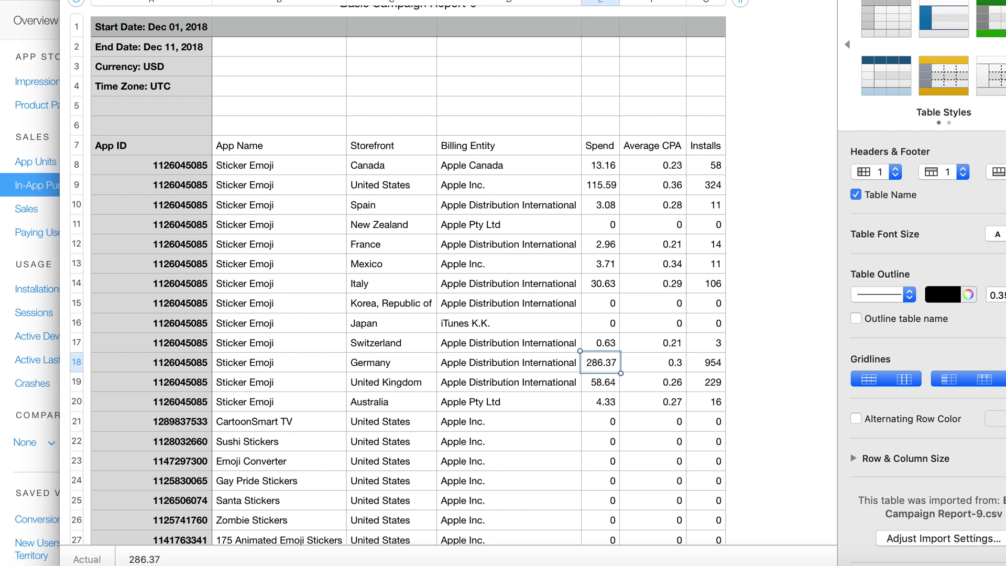
{"action": "key", "text": "super+Tab"}
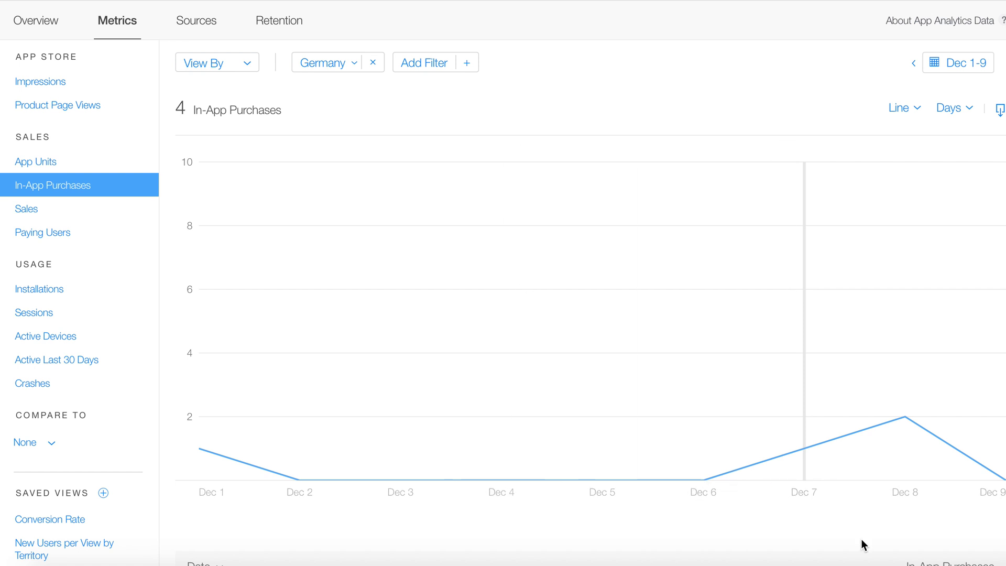
{"action": "left_click", "coordinate": [942, 562]}
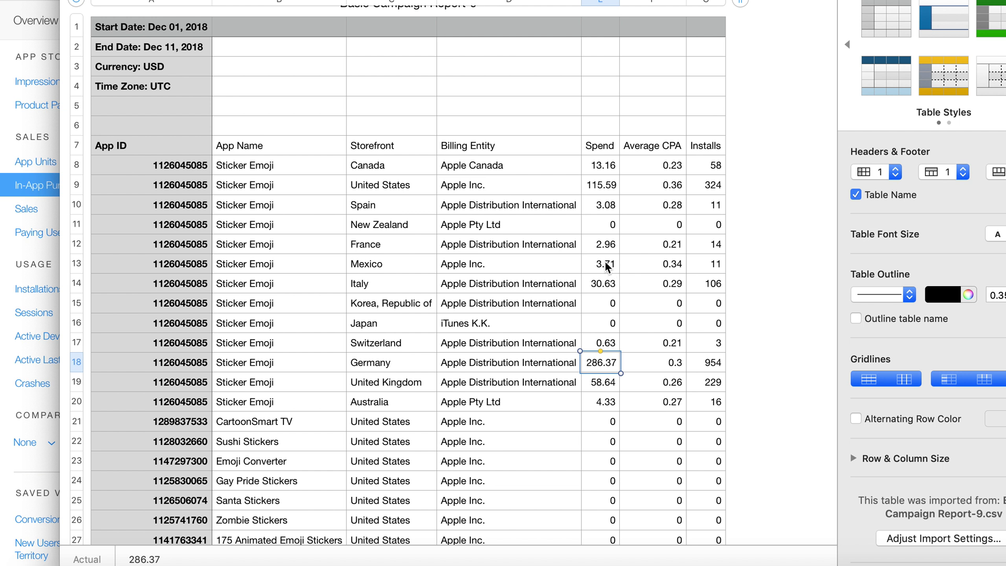
{"action": "scroll", "coordinate": [605, 262], "scroll_direction": "down", "scroll_amount": 15}
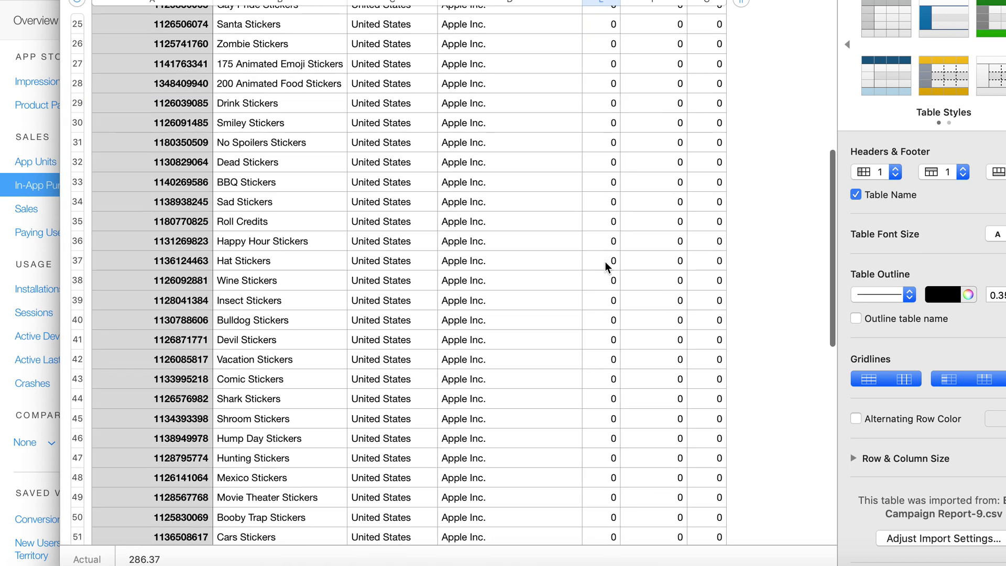
{"action": "scroll", "coordinate": [605, 262], "scroll_direction": "down", "scroll_amount": 5}
{"action": "scroll", "coordinate": [605, 262], "scroll_direction": "up", "scroll_amount": 20}
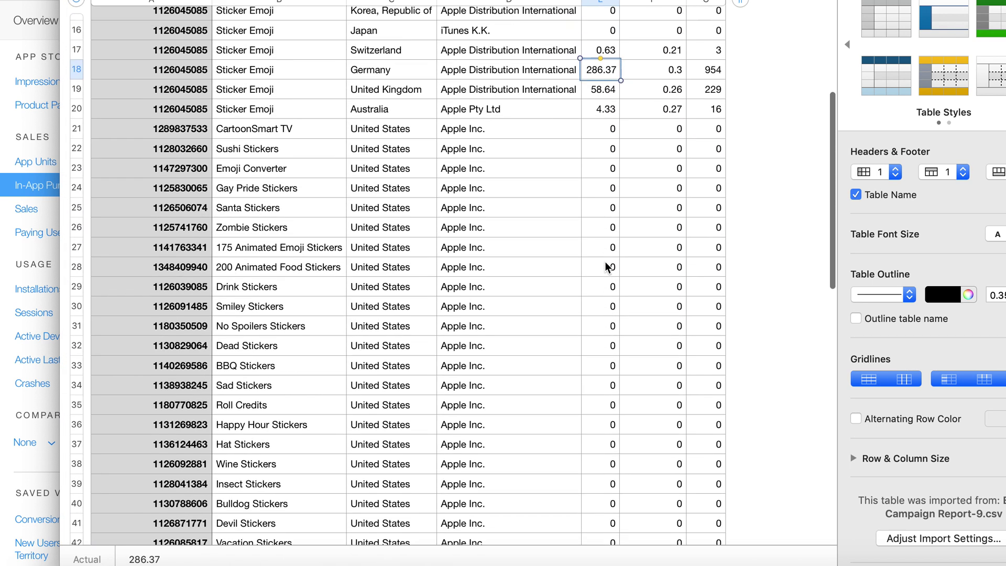
{"action": "scroll", "coordinate": [605, 262], "scroll_direction": "right", "scroll_amount": 2}
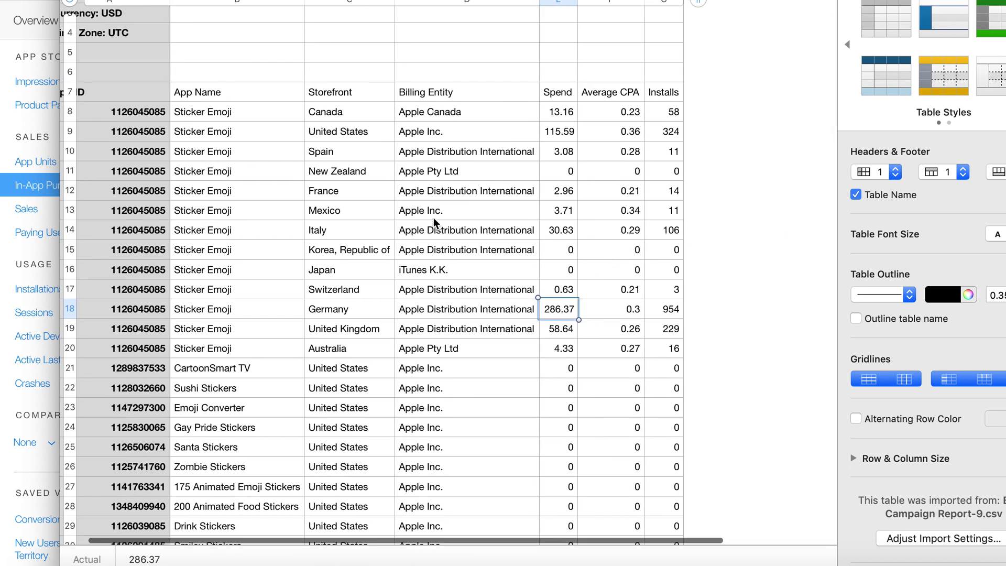
{"action": "scroll", "coordinate": [530, 211], "scroll_direction": "left", "scroll_amount": 2}
{"action": "scroll", "coordinate": [530, 212], "scroll_direction": "up", "scroll_amount": 1}
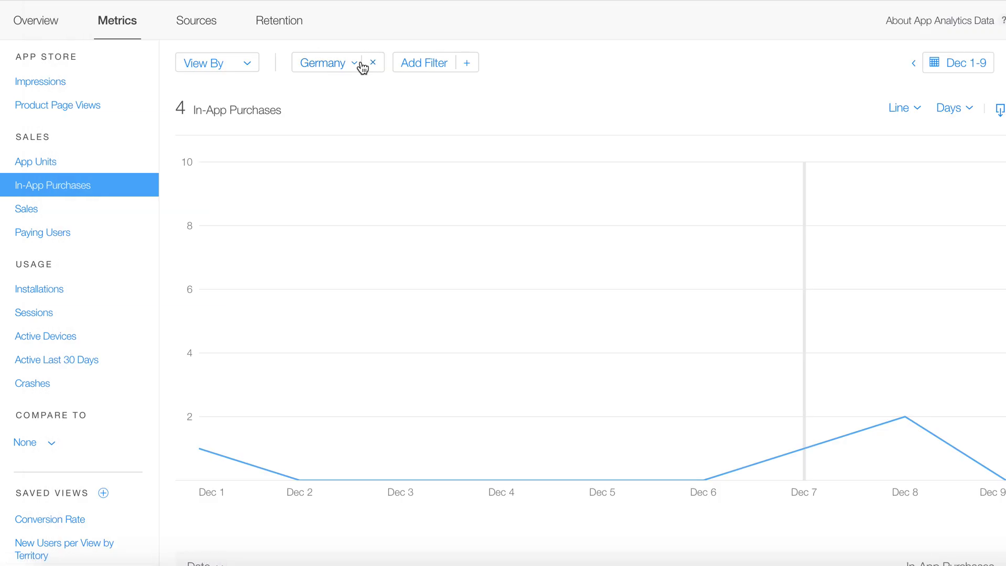
Replace the Germany filter on In-App Purchases in App Analytics with a United States filter
{"action": "left_click", "coordinate": [355, 64]}
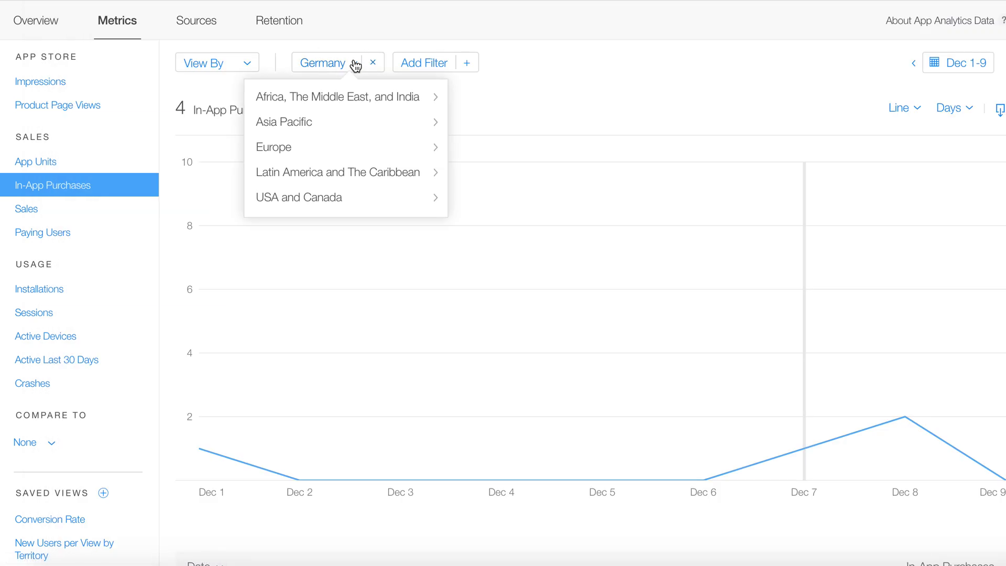
{"action": "left_click", "coordinate": [373, 62]}
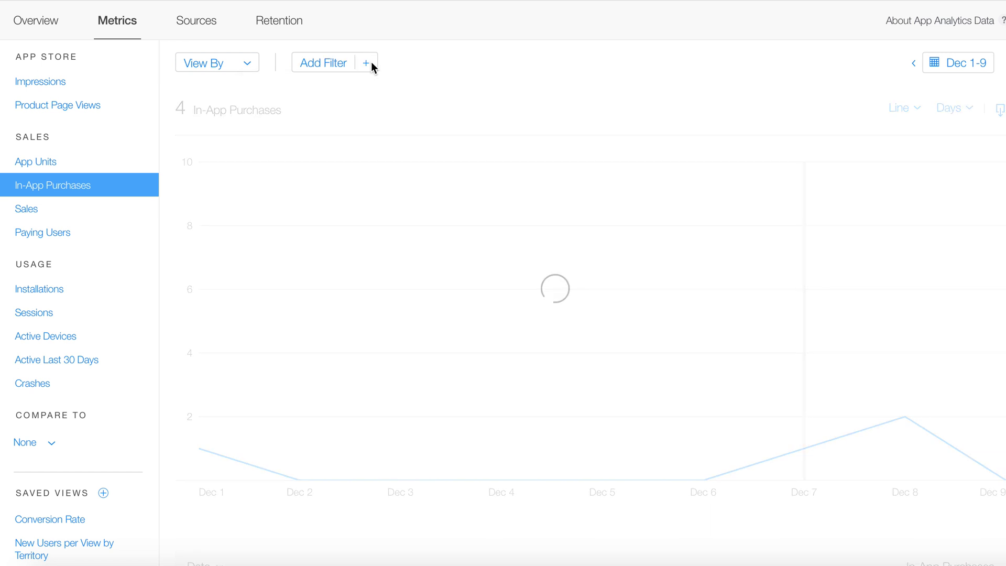
{"action": "left_click", "coordinate": [344, 65]}
{"action": "type", "text": "Un"}
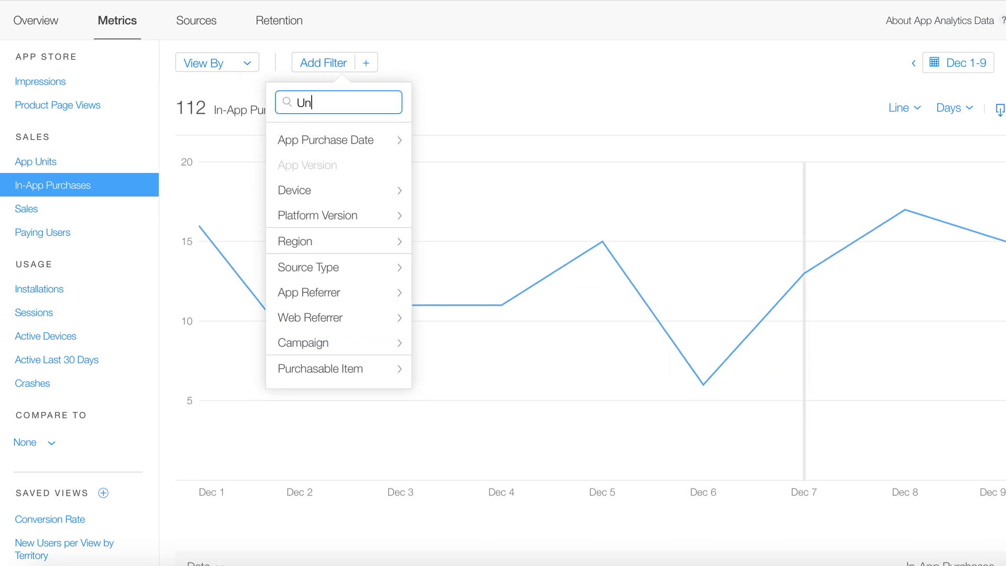
{"action": "type", "text": "it"}
{"action": "left_click", "coordinate": [296, 207]}
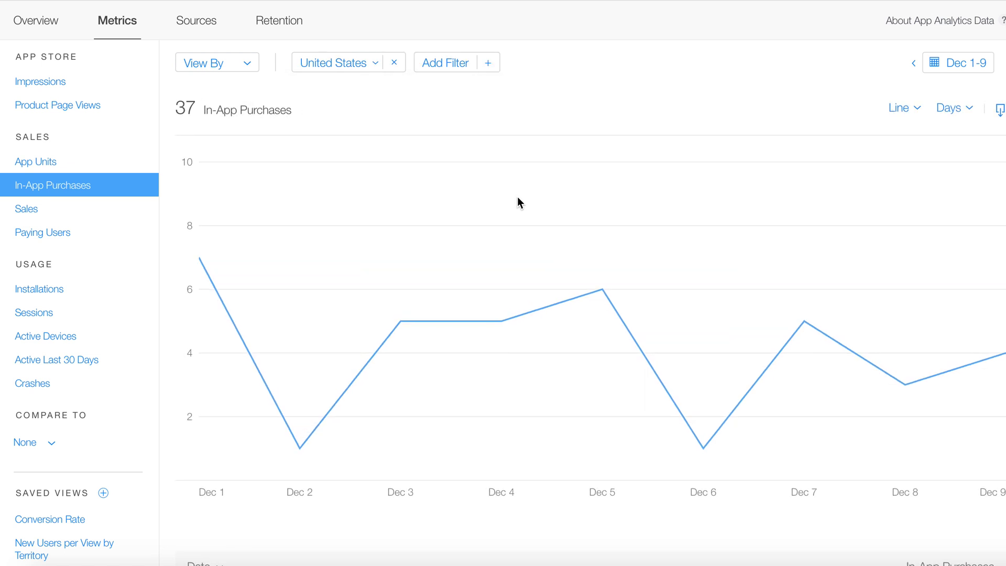
Replace the United States filter with the App Store Browse source type and highlight the in-app purchase total
{"action": "left_click", "coordinate": [394, 63]}
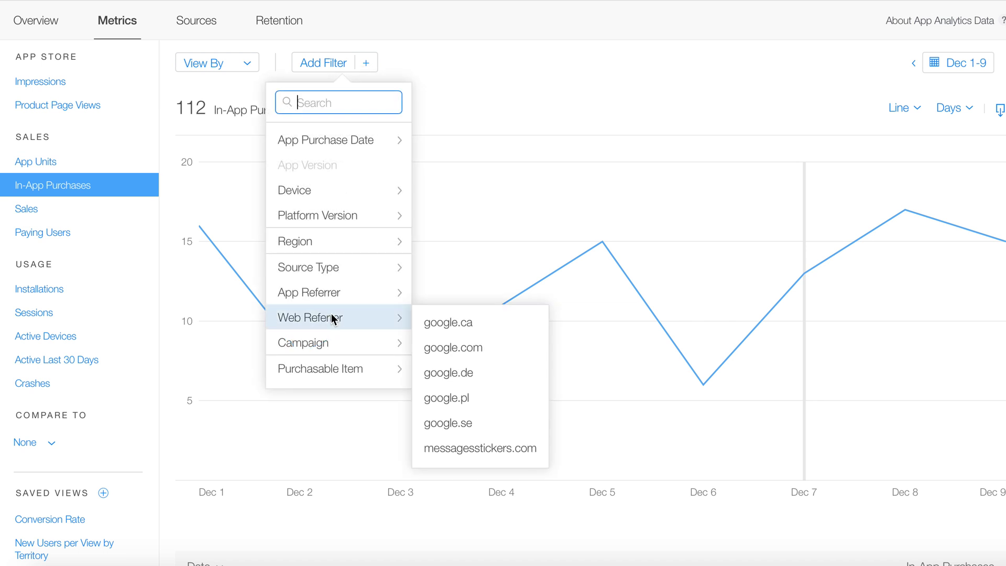
{"action": "mouse_move", "coordinate": [335, 282]}
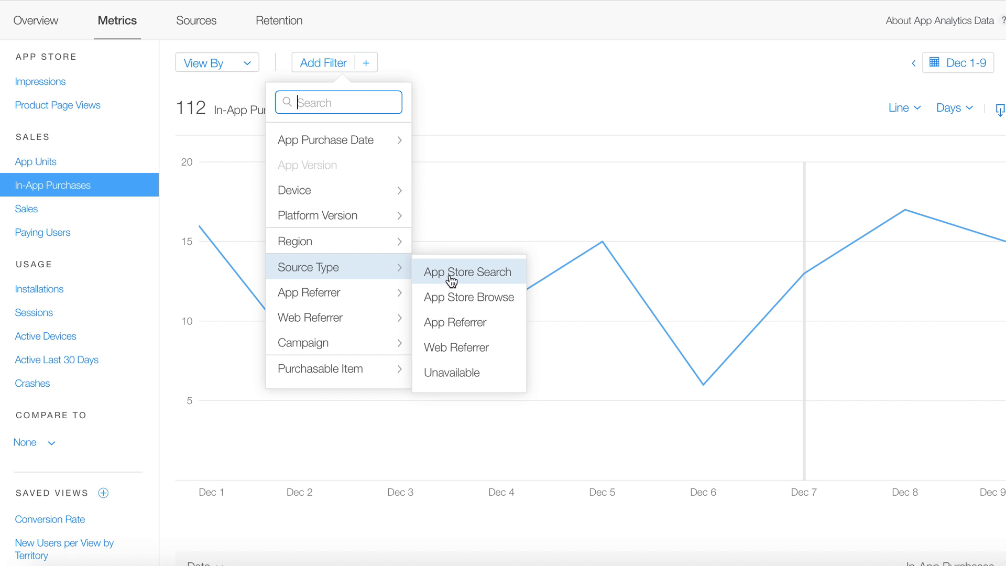
{"action": "left_click", "coordinate": [465, 301]}
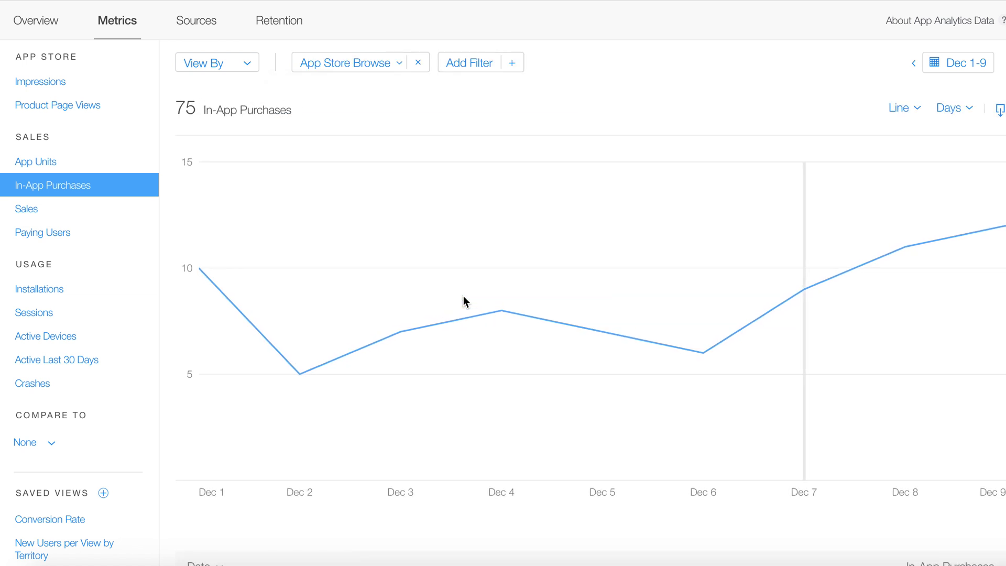
{"action": "double_click", "coordinate": [188, 110]}
Replace the App Store Browse filter with App Store Search and highlight Sticker Emoji's spend on the ads dashboard for comparison
{"action": "left_click", "coordinate": [417, 63]}
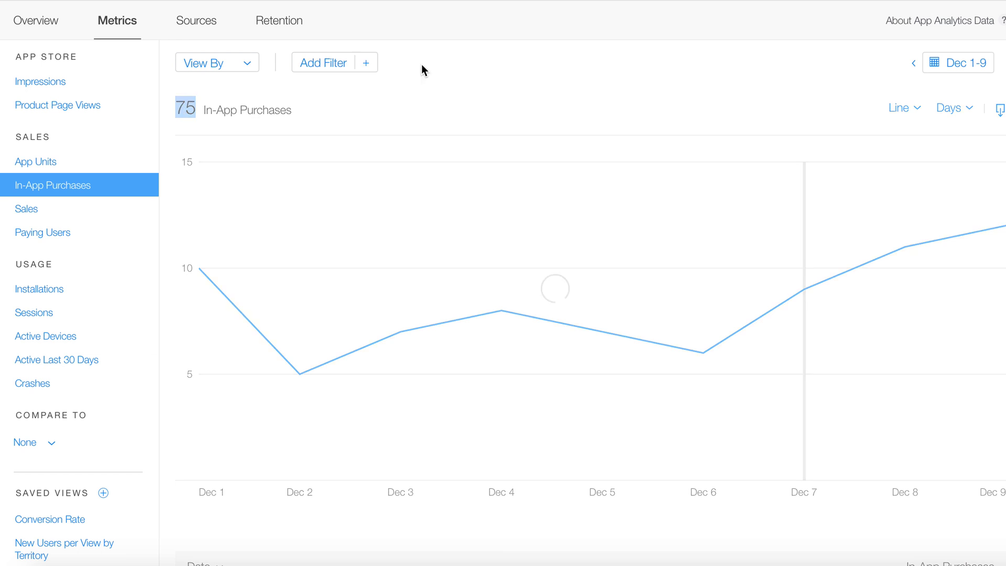
{"action": "left_click", "coordinate": [344, 65]}
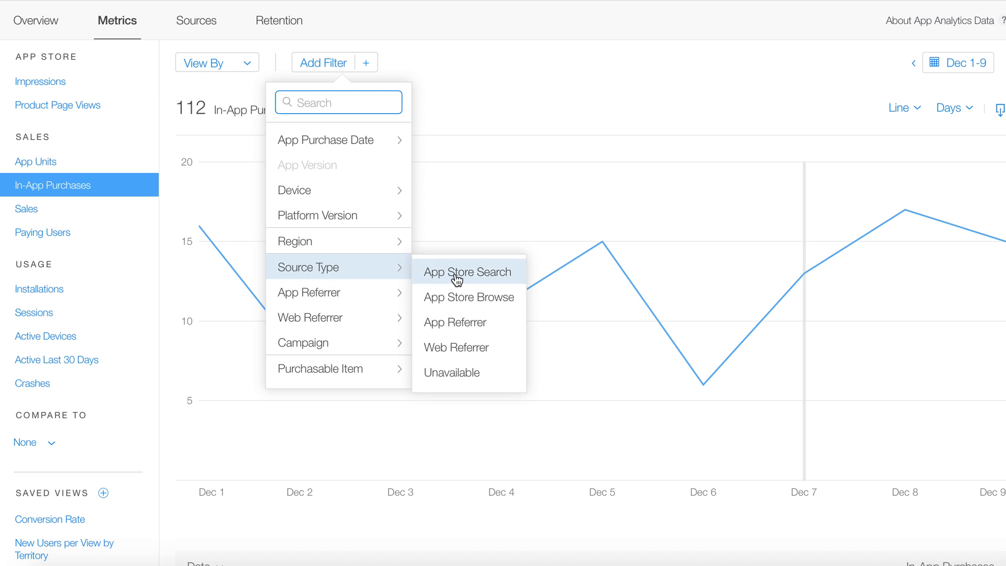
{"action": "left_click", "coordinate": [456, 279]}
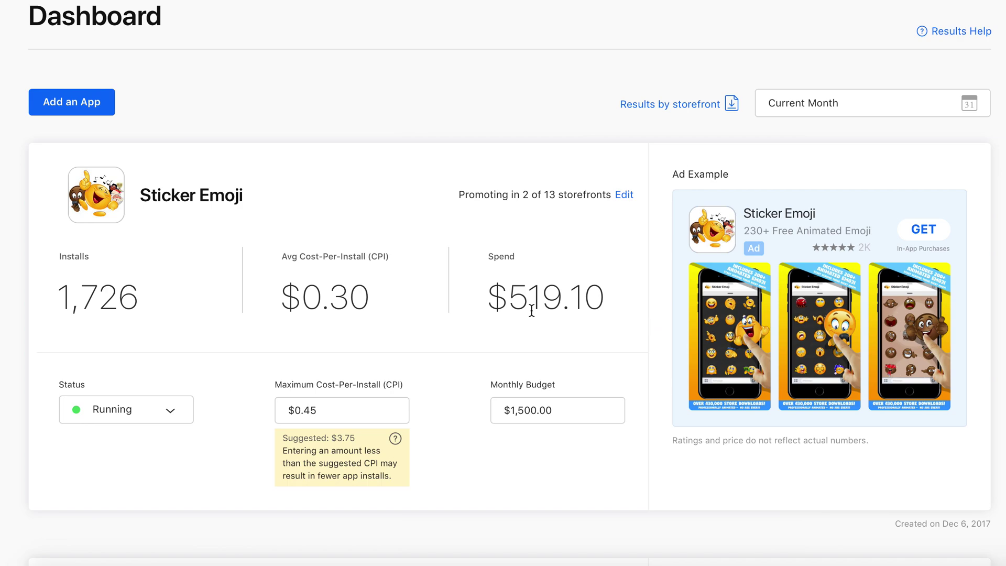
{"action": "left_click_drag", "start_coordinate": [509, 297], "coordinate": [560, 299]}
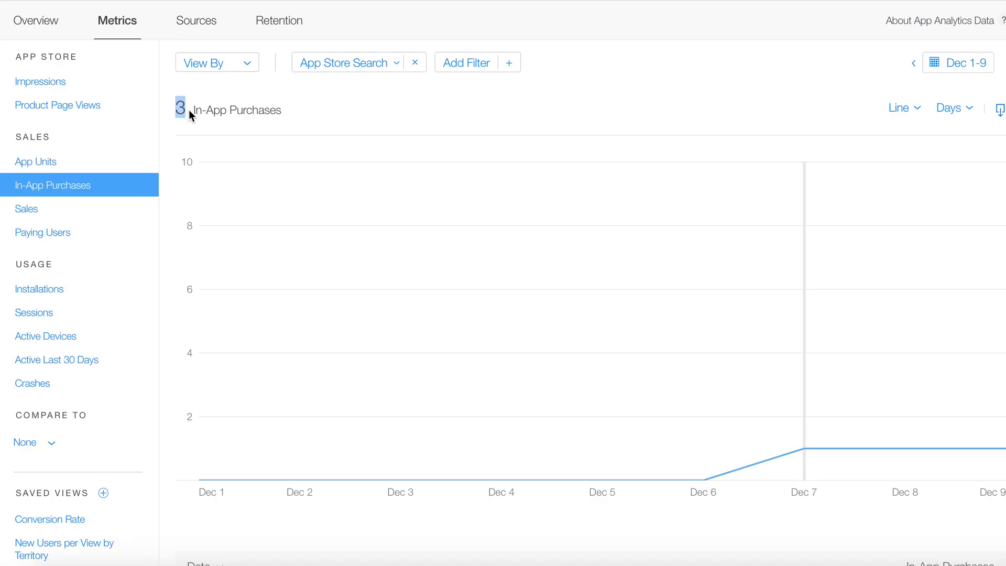
Check in-app purchases for the Unavailable source type, and return the filter to App Store Search
{"action": "left_click", "coordinate": [396, 64]}
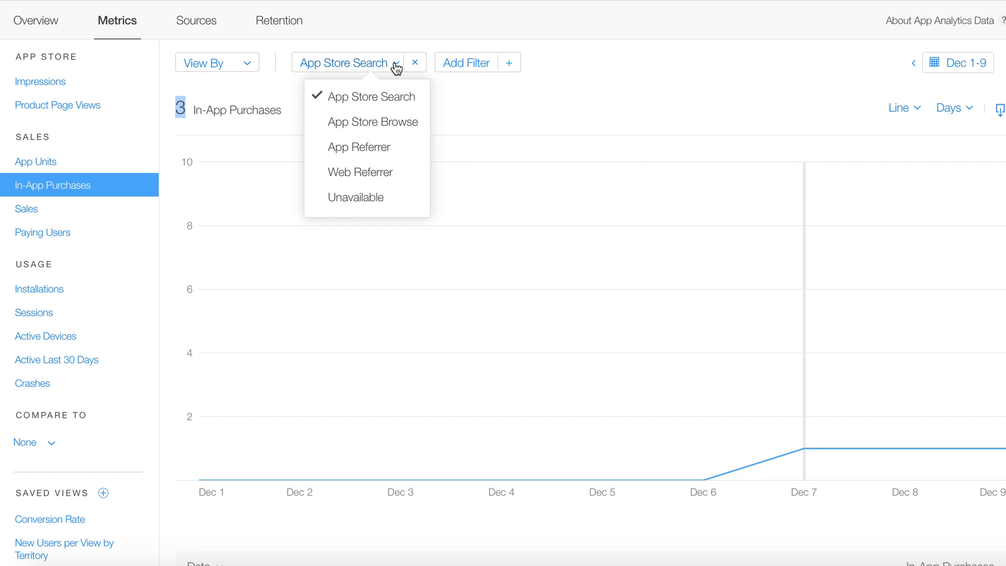
{"action": "left_click", "coordinate": [357, 198]}
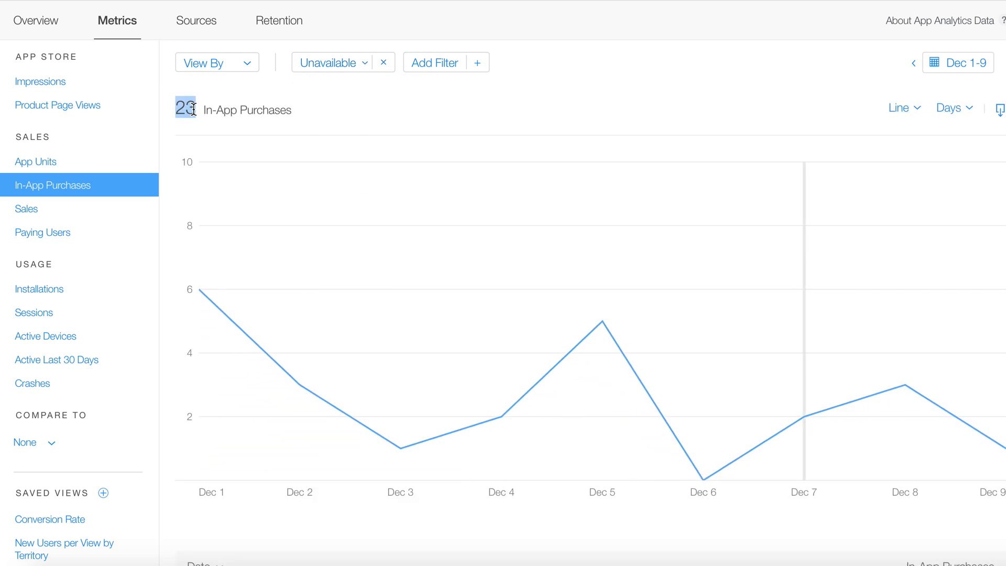
{"action": "left_click", "coordinate": [356, 67]}
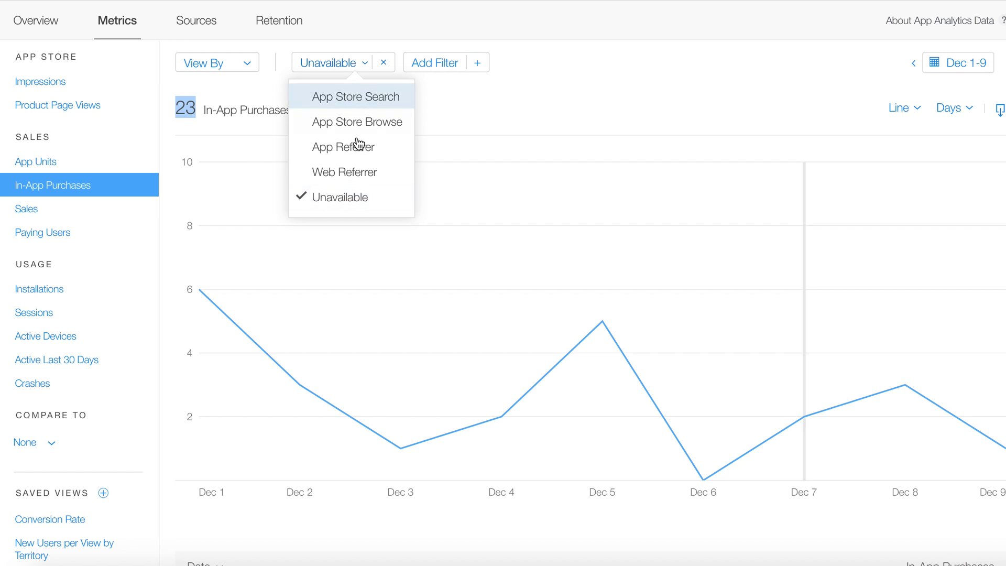
{"action": "left_click", "coordinate": [358, 105]}
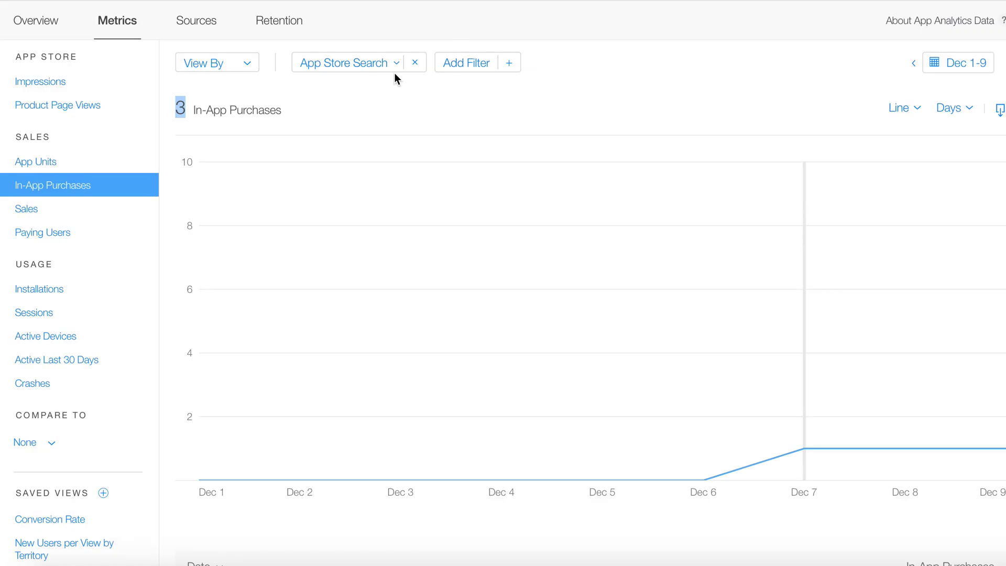
Filter by the App Store Browse source type, show the App Units metric and open its date range options
{"action": "left_click", "coordinate": [397, 66]}
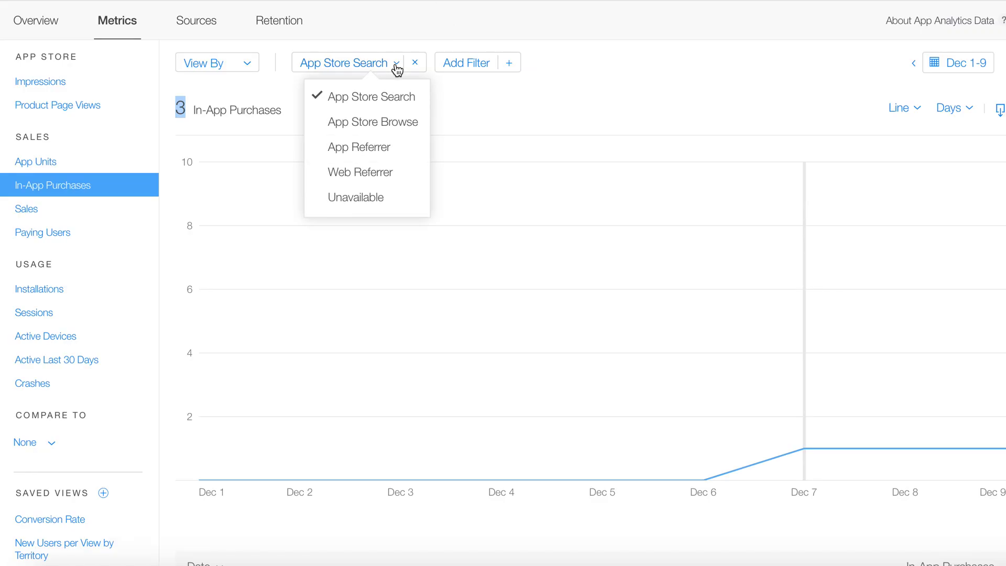
{"action": "left_click", "coordinate": [405, 125]}
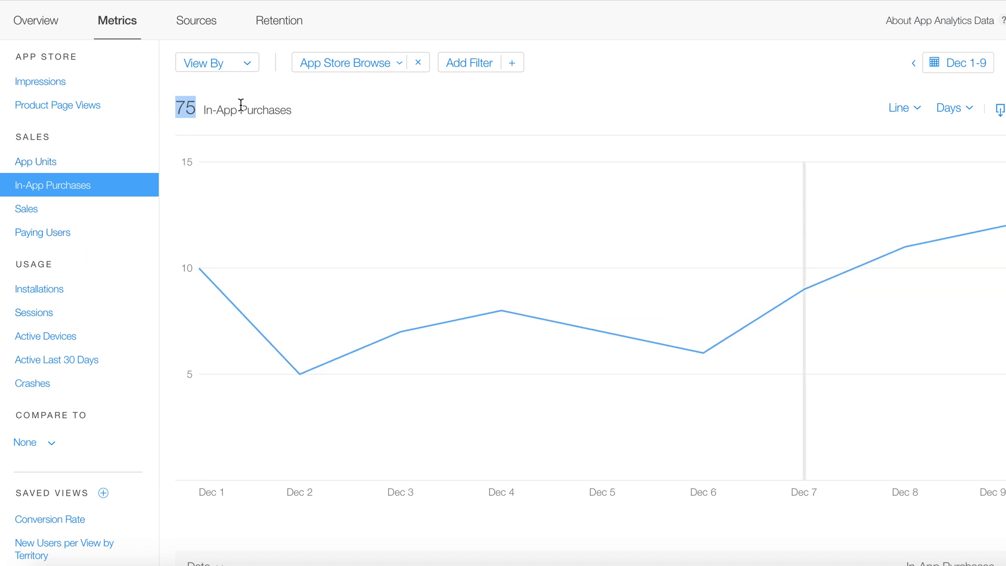
{"action": "left_click", "coordinate": [51, 167]}
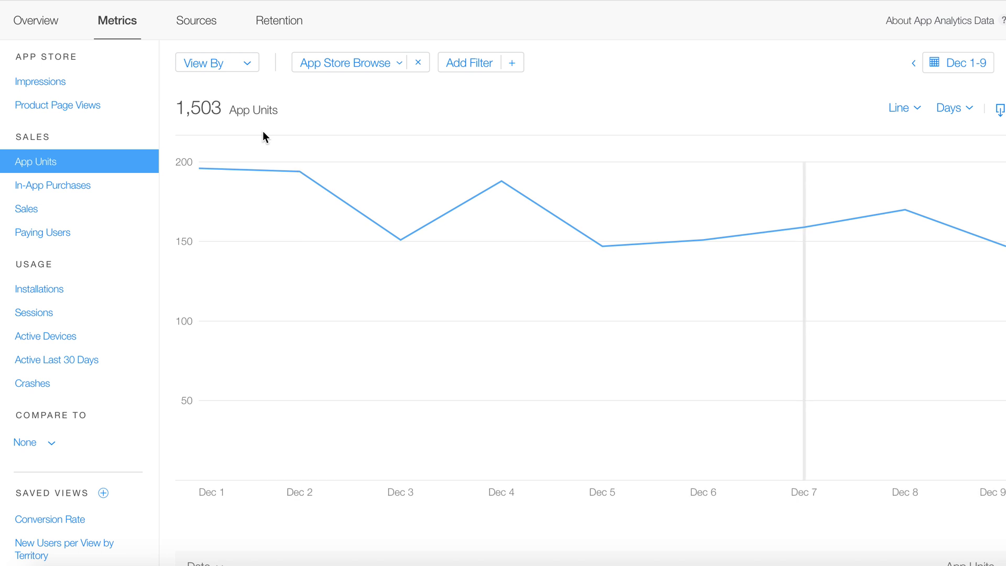
{"action": "left_click", "coordinate": [964, 64]}
{"action": "left_click", "coordinate": [885, 163]}
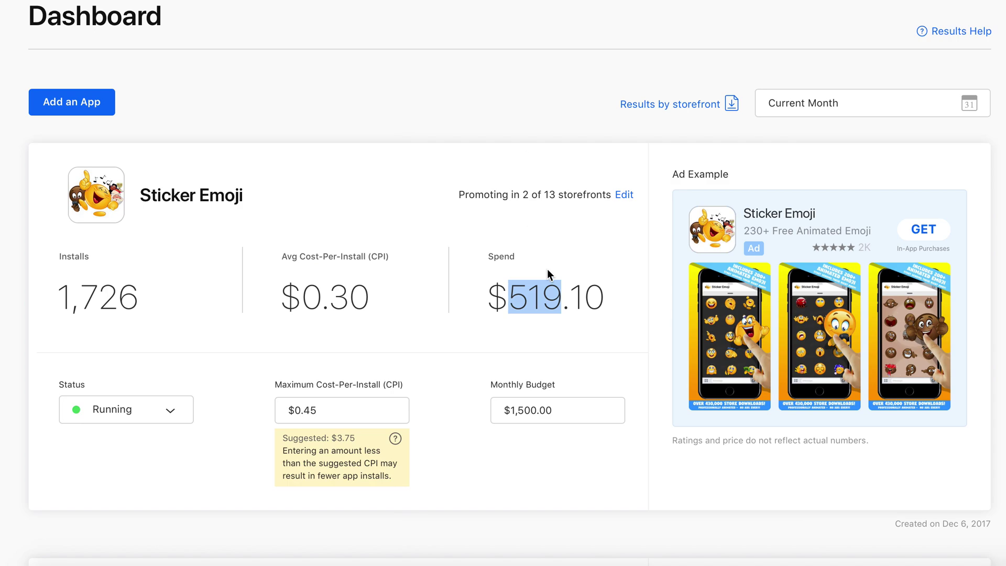
Highlight Sticker Emoji's installs and spend on the ads dashboard, and switch to the campaign report in Numbers
{"action": "left_click", "coordinate": [506, 150]}
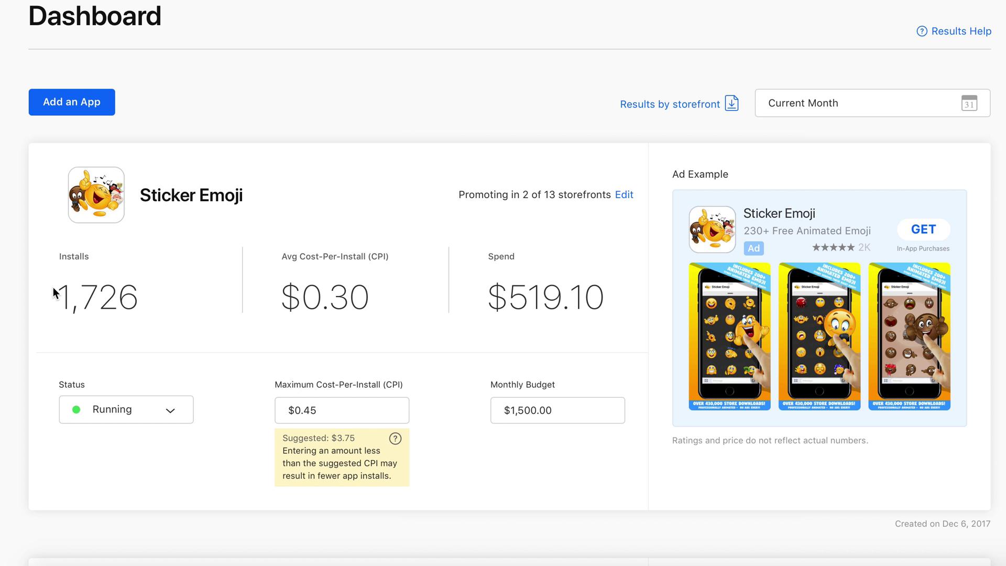
{"action": "left_click_drag", "start_coordinate": [55, 294], "coordinate": [183, 298]}
{"action": "left_click_drag", "start_coordinate": [492, 292], "coordinate": [633, 294]}
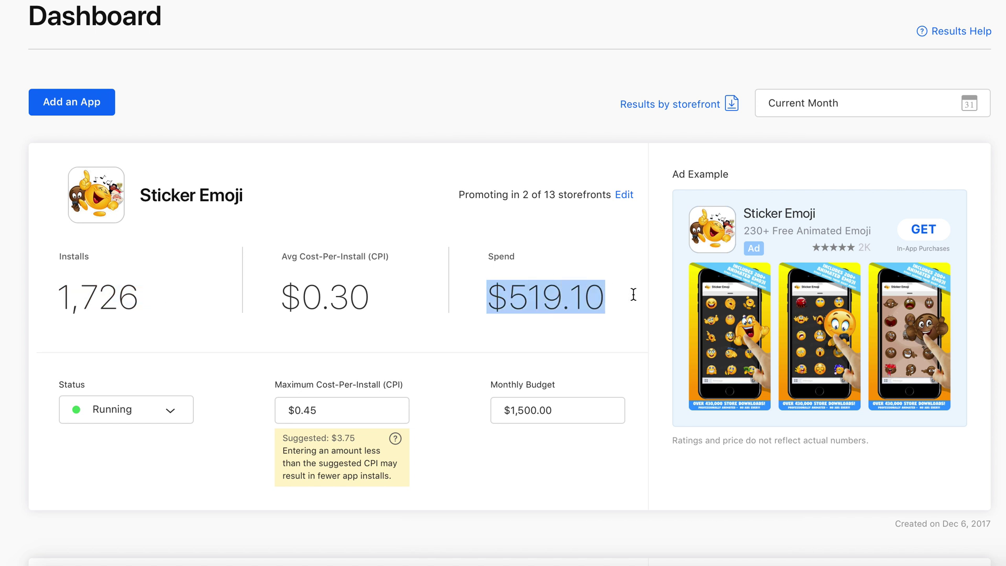
{"action": "left_click", "coordinate": [633, 294]}
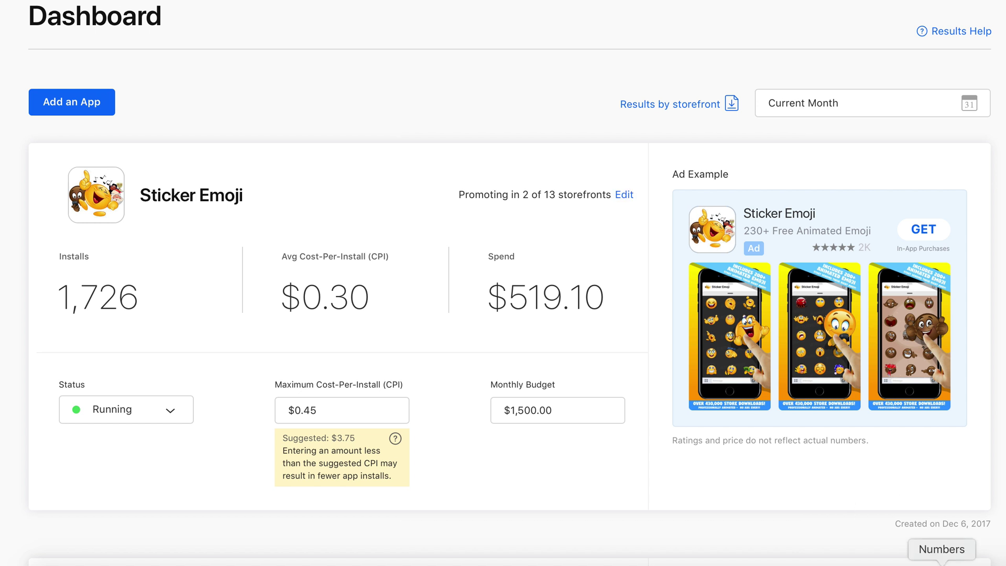
{"action": "left_click", "coordinate": [942, 564]}
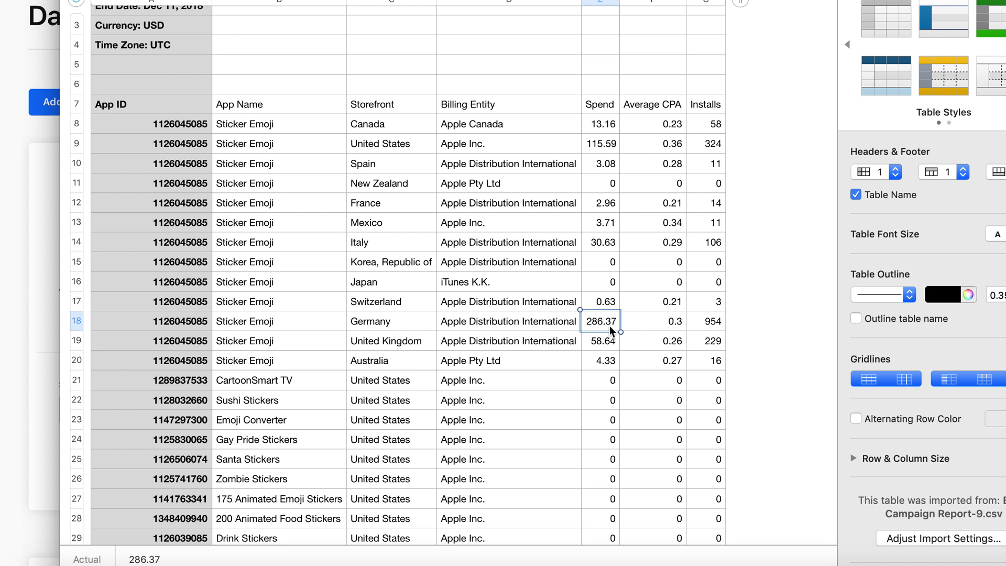
Switch back to the Search Ads dashboard and review the installs, spend and status of the other sticker app campaigns
{"action": "left_click", "coordinate": [11, 243]}
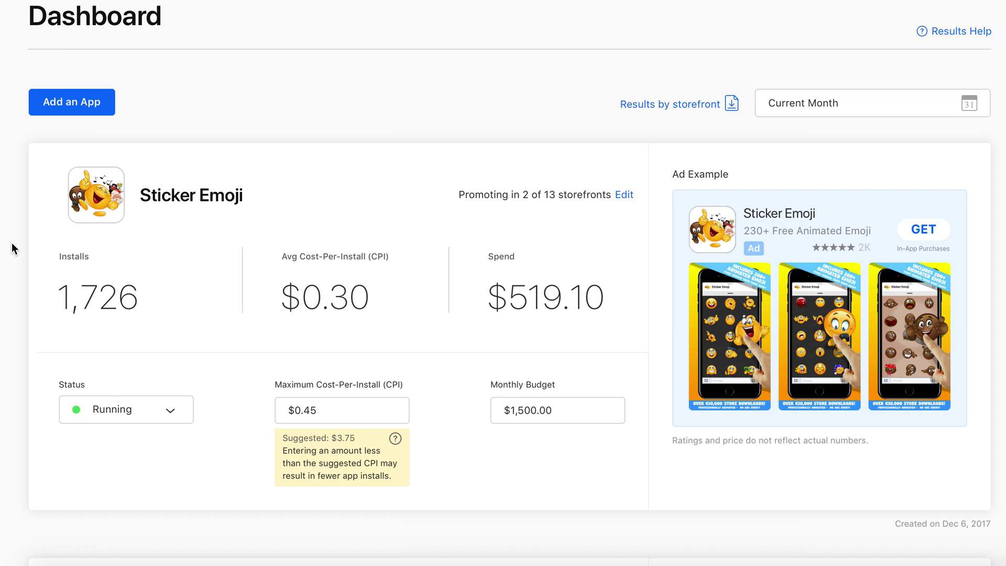
{"action": "scroll", "coordinate": [294, 226], "scroll_direction": "down", "scroll_amount": 20}
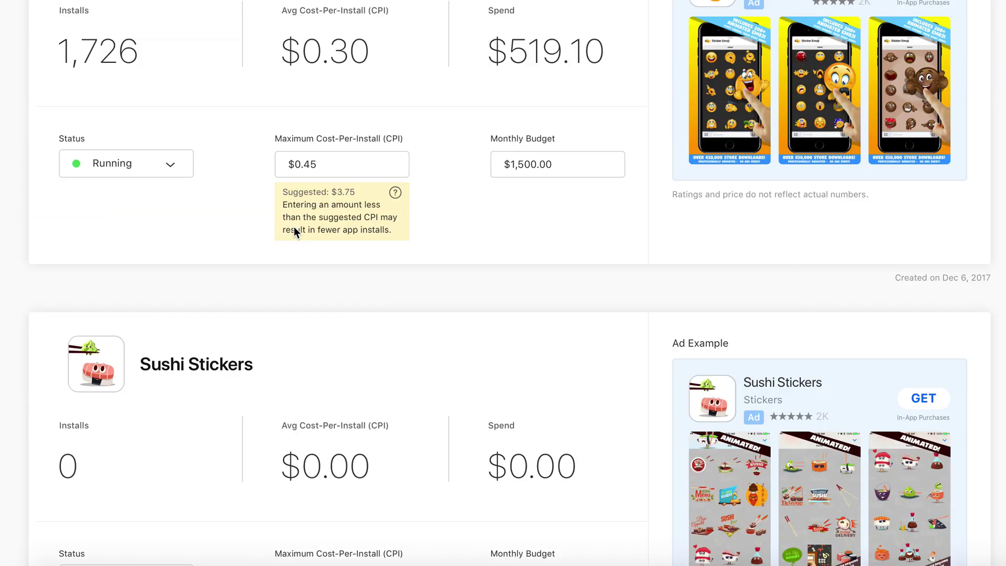
{"action": "scroll", "coordinate": [293, 232], "scroll_direction": "down", "scroll_amount": 20}
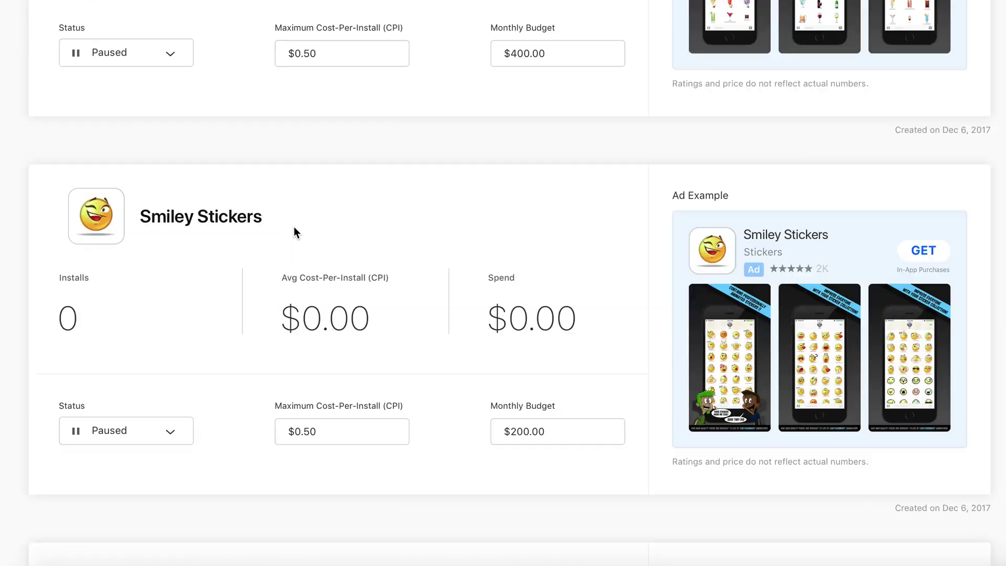
{"action": "scroll", "coordinate": [294, 228], "scroll_direction": "down", "scroll_amount": 20}
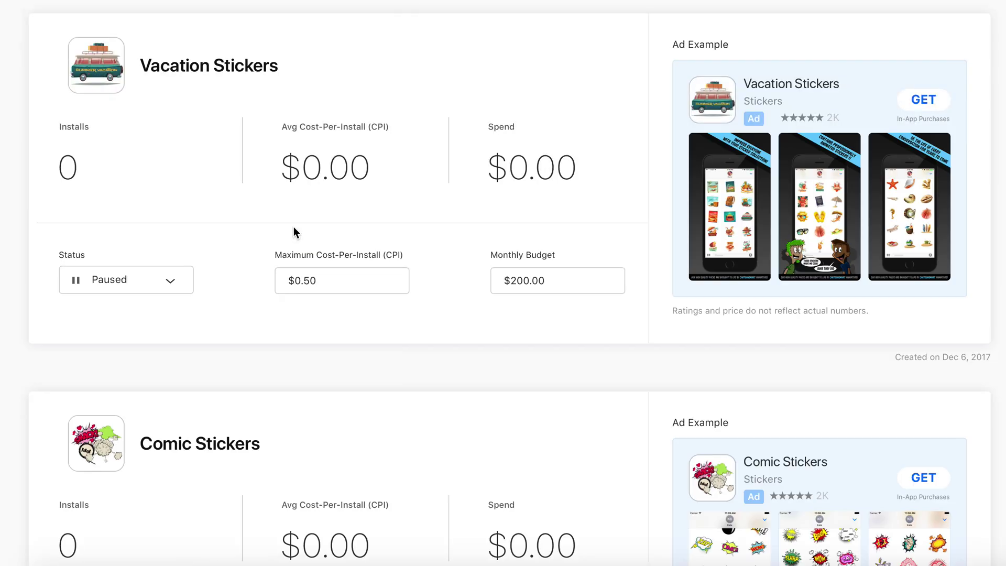
{"action": "scroll", "coordinate": [293, 226], "scroll_direction": "down", "scroll_amount": 20}
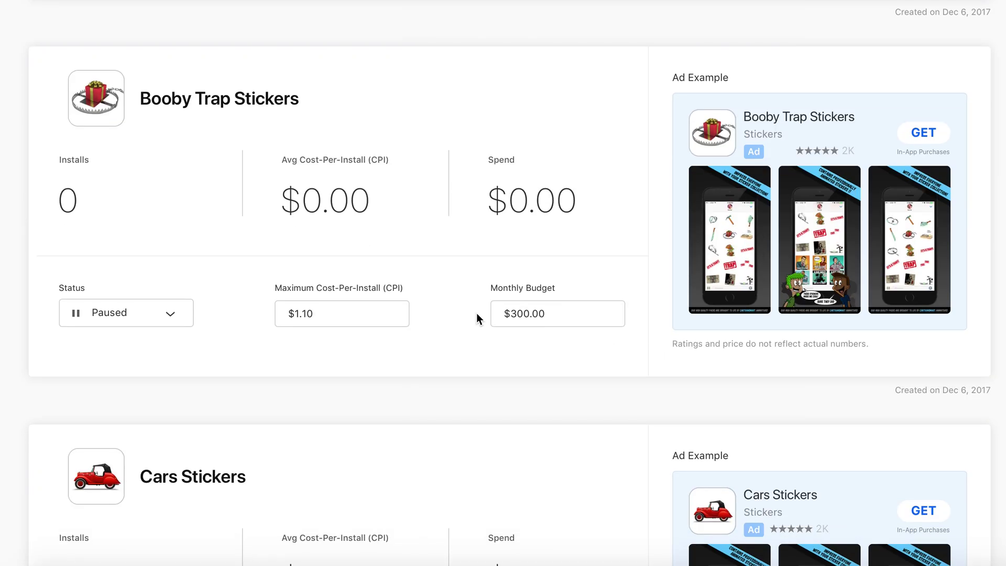
{"action": "scroll", "coordinate": [477, 319], "scroll_direction": "down", "scroll_amount": 10}
{"action": "scroll", "coordinate": [519, 415], "scroll_direction": "down", "scroll_amount": 8}
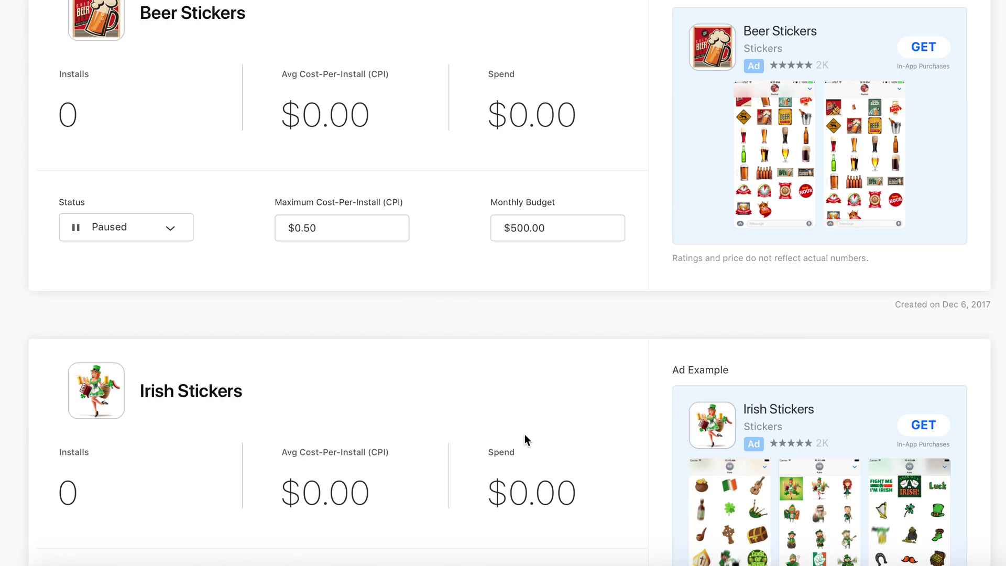
{"action": "scroll", "coordinate": [524, 435], "scroll_direction": "down", "scroll_amount": 7}
{"action": "scroll", "coordinate": [525, 435], "scroll_direction": "down", "scroll_amount": 7}
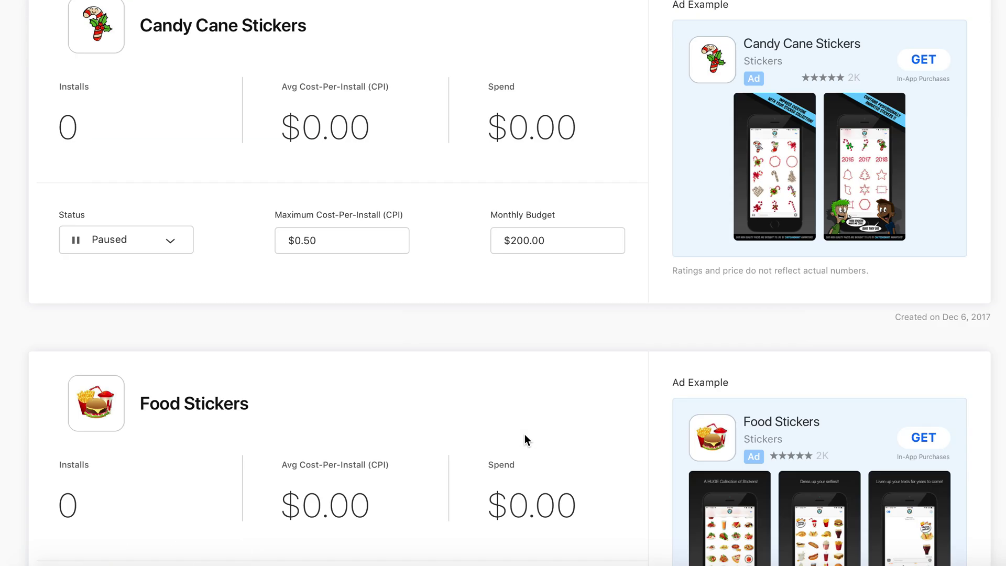
{"action": "scroll", "coordinate": [525, 436], "scroll_direction": "down", "scroll_amount": 15}
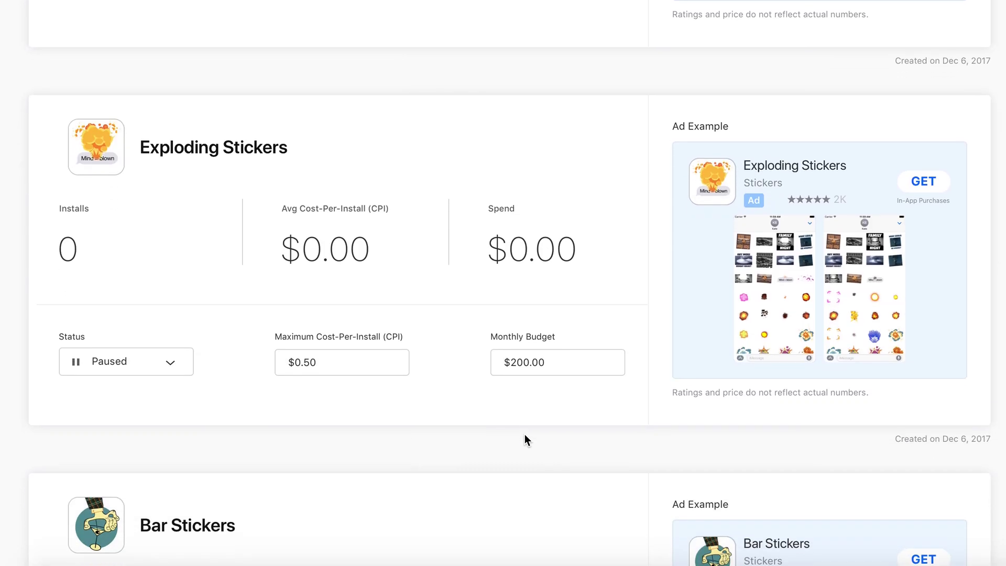
{"action": "scroll", "coordinate": [525, 435], "scroll_direction": "down", "scroll_amount": 7}
{"action": "scroll", "coordinate": [525, 435], "scroll_direction": "down", "scroll_amount": 3}
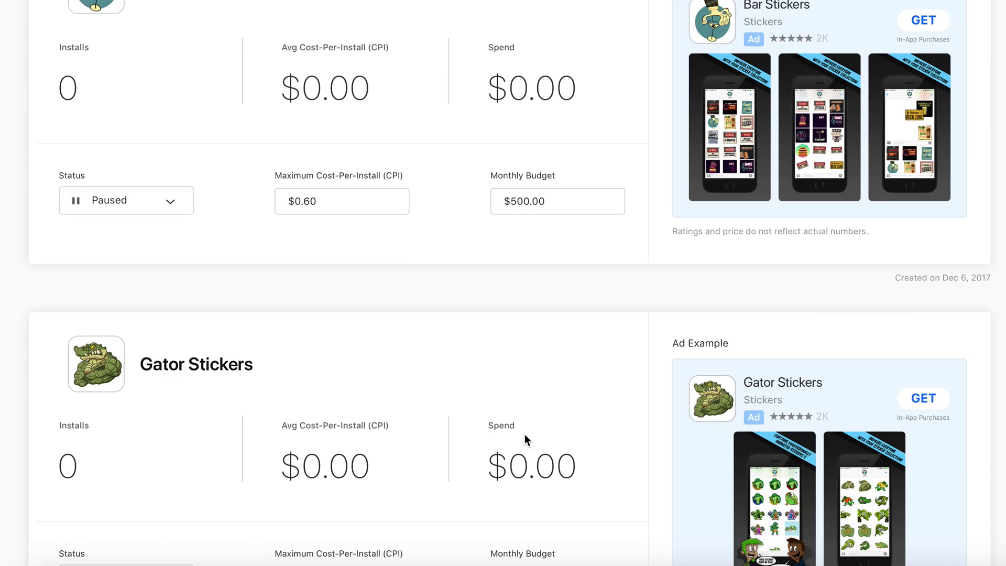
Find the Lets All Go to the Lobby campaign and highlight its name and its installs figure
{"action": "scroll", "coordinate": [513, 212], "scroll_direction": "up", "scroll_amount": 20}
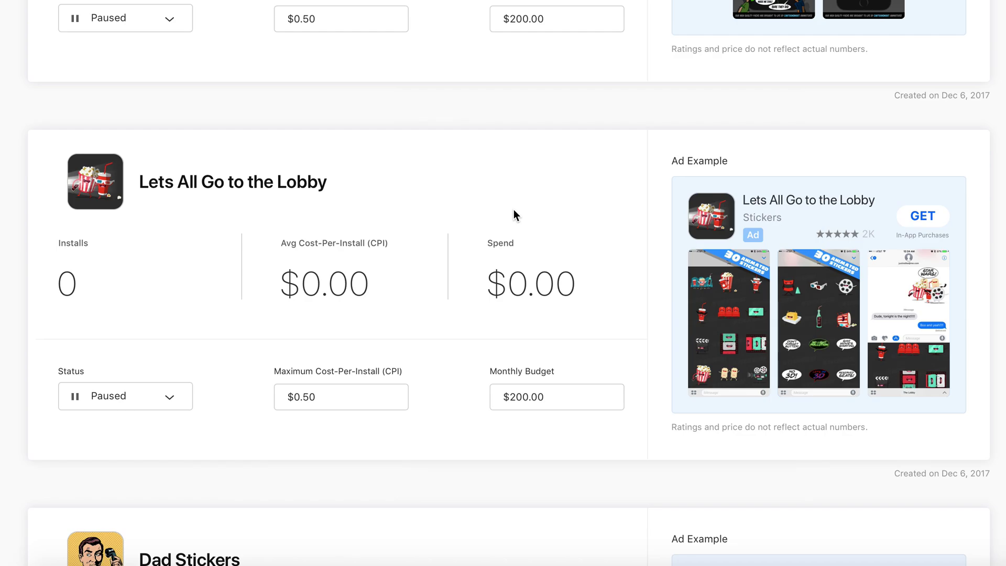
{"action": "scroll", "coordinate": [514, 212], "scroll_direction": "up", "scroll_amount": 10}
{"action": "scroll", "coordinate": [513, 212], "scroll_direction": "down", "scroll_amount": 10}
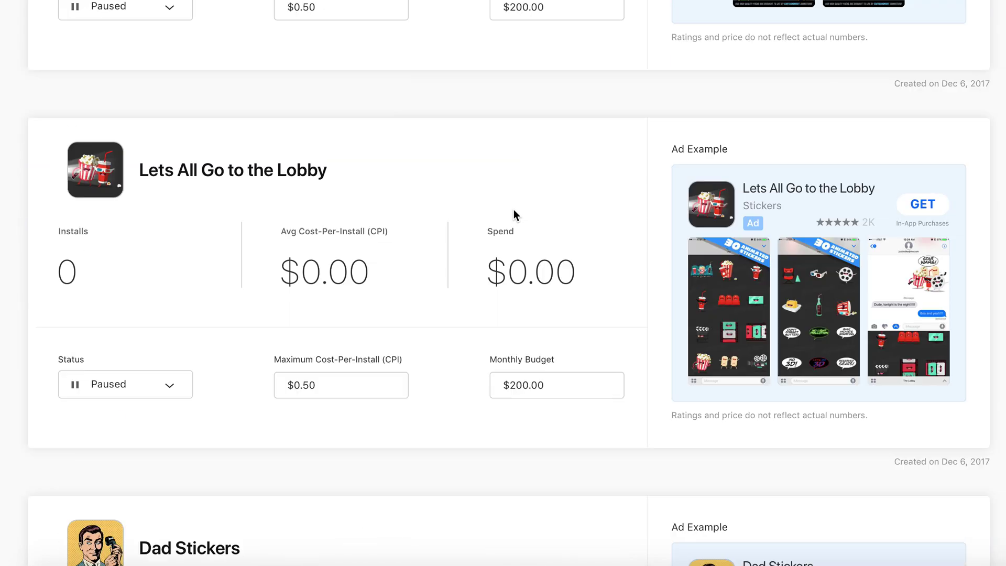
{"action": "scroll", "coordinate": [513, 212], "scroll_direction": "down", "scroll_amount": 5}
{"action": "scroll", "coordinate": [513, 212], "scroll_direction": "up", "scroll_amount": 7}
{"action": "scroll", "coordinate": [404, 414], "scroll_direction": "down", "scroll_amount": 4}
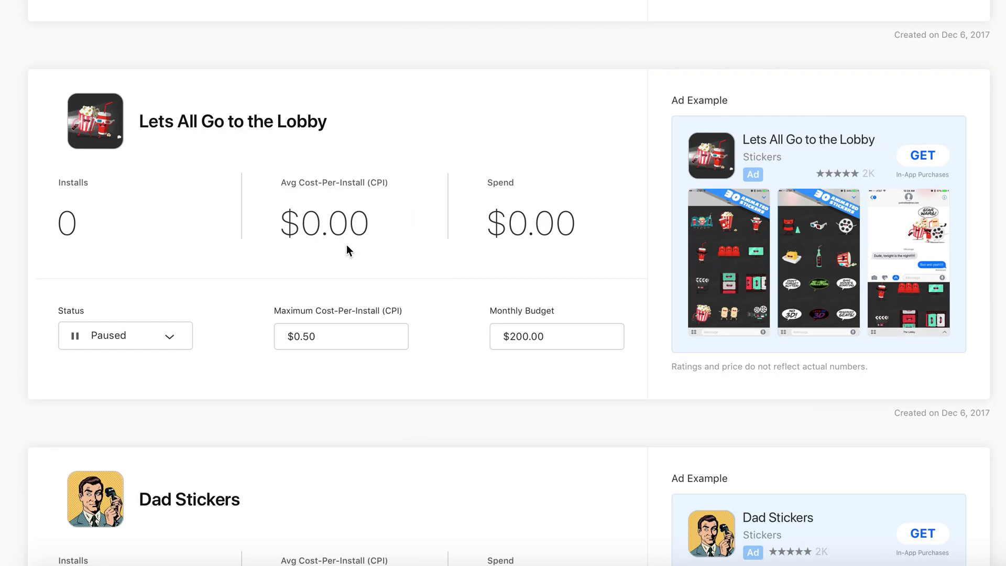
{"action": "left_click_drag", "start_coordinate": [143, 112], "coordinate": [379, 121]}
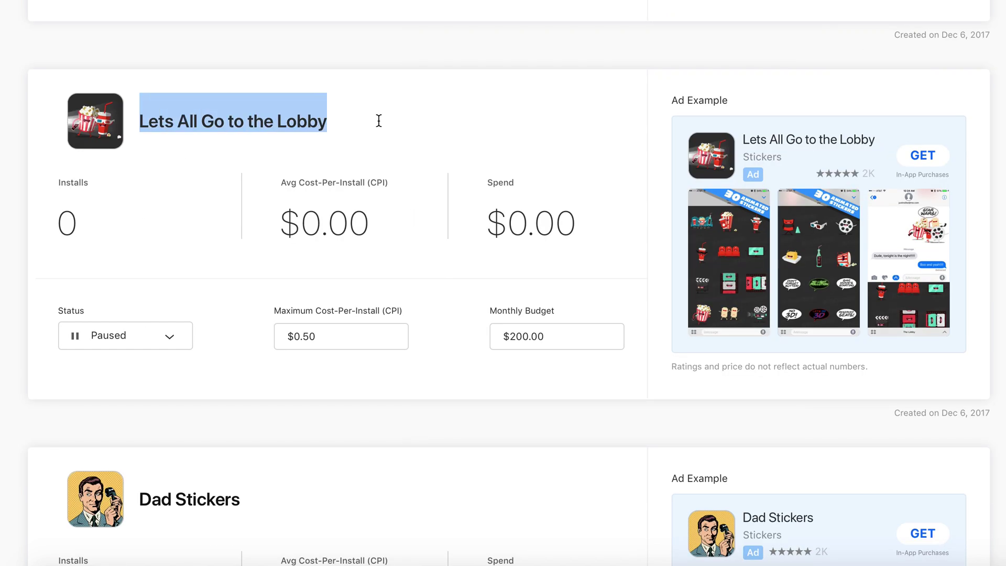
{"action": "double_click", "coordinate": [74, 219]}
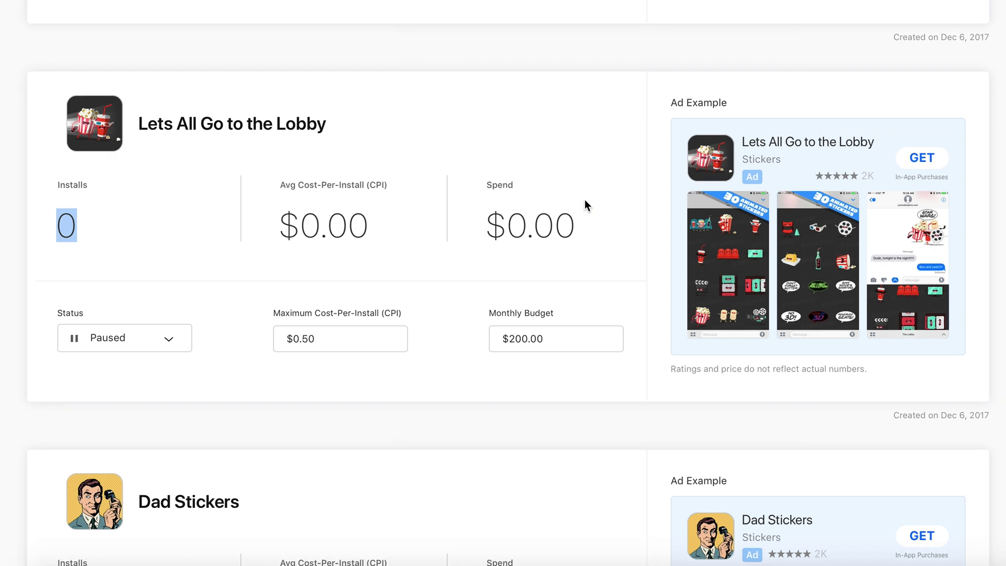
Look over the campaigns following Lets All Go to the Lobby, and return to the Sticker Emoji campaign
{"action": "scroll", "coordinate": [687, 209], "scroll_direction": "down", "scroll_amount": 5}
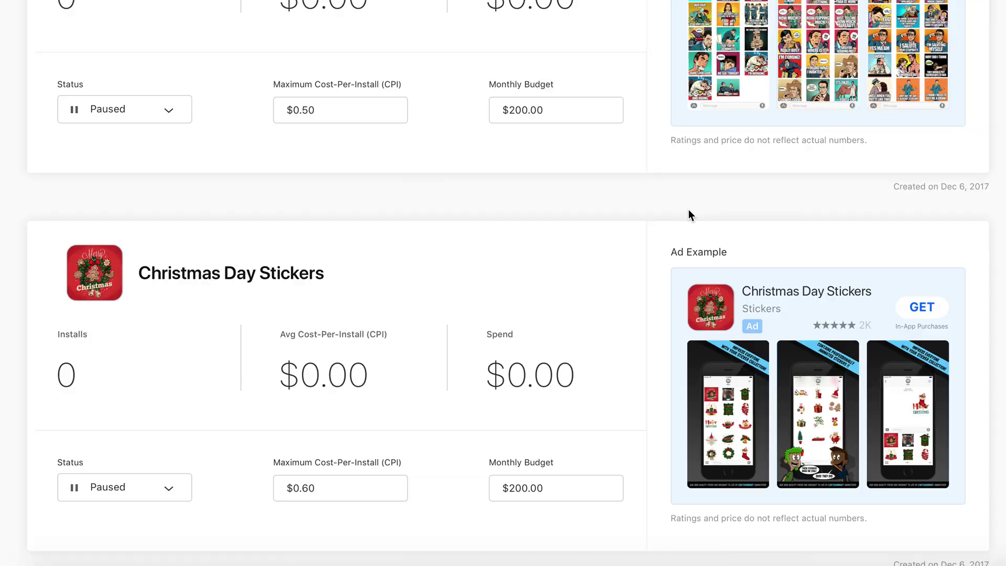
{"action": "scroll", "coordinate": [687, 209], "scroll_direction": "down", "scroll_amount": 15}
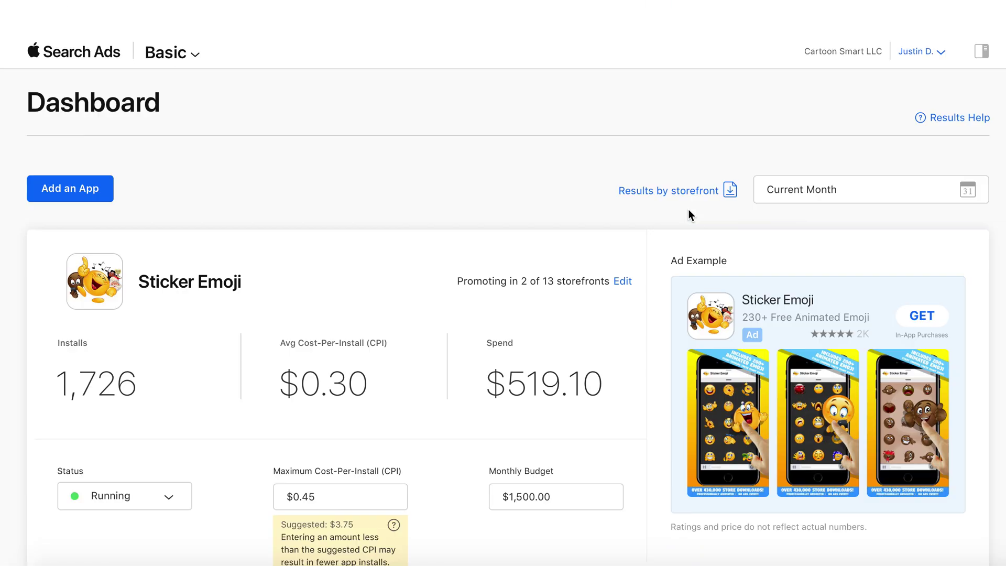
{"action": "scroll", "coordinate": [687, 209], "scroll_direction": "down", "scroll_amount": 2}
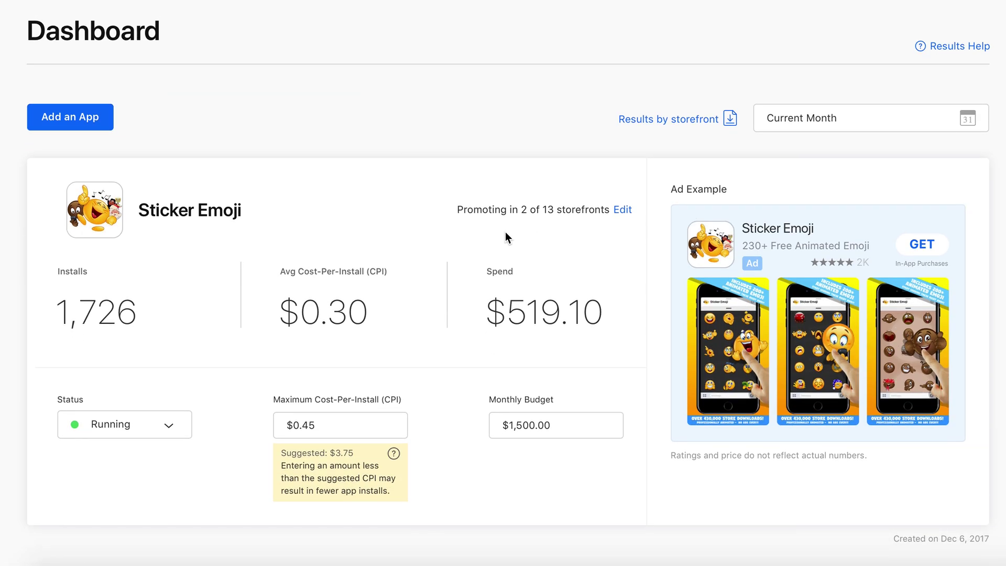